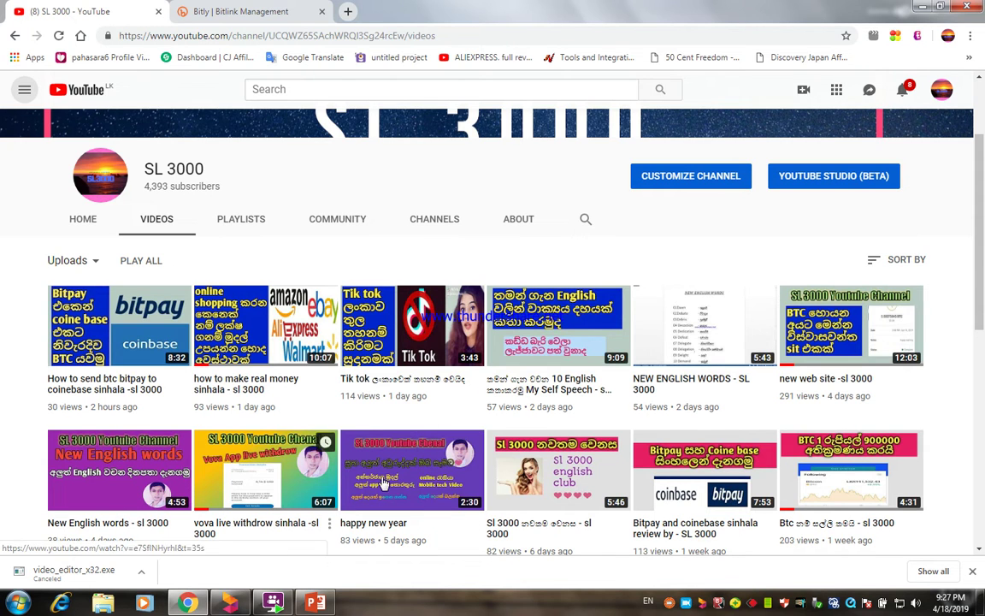
Step: Launch Snipping Tool and drag a rectangle over the channel tabs and first two thumbnails
{"action": "left_click", "coordinate": [15, 610]}
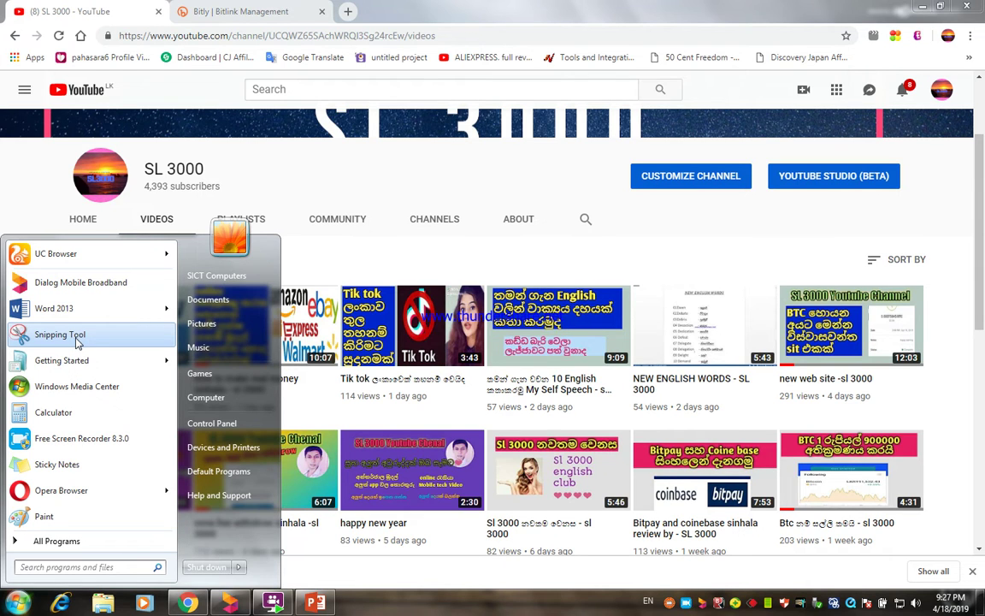
{"action": "left_click", "coordinate": [77, 342]}
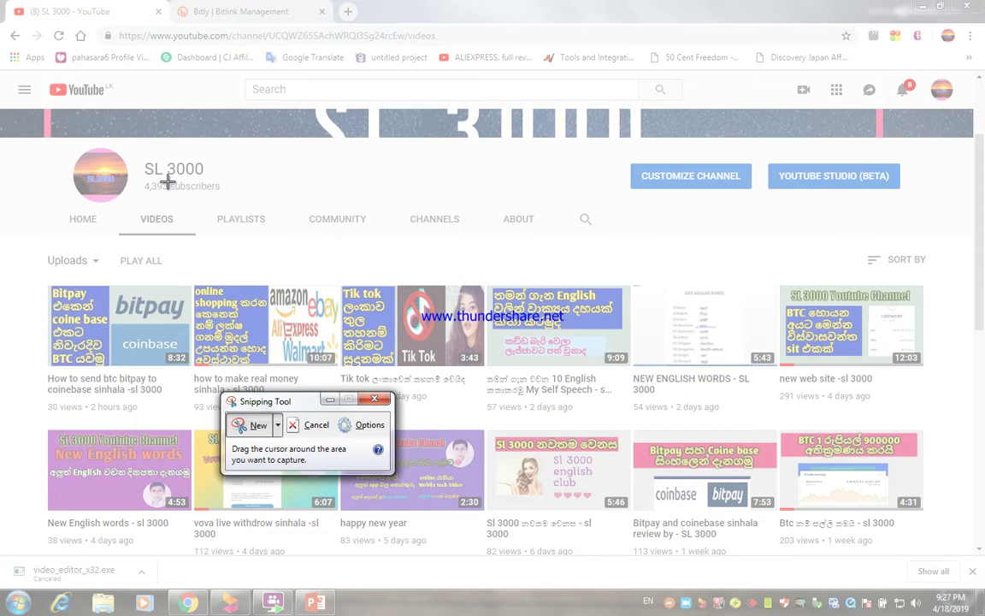
{"action": "left_click_drag", "start_coordinate": [169, 182], "coordinate": [485, 402]}
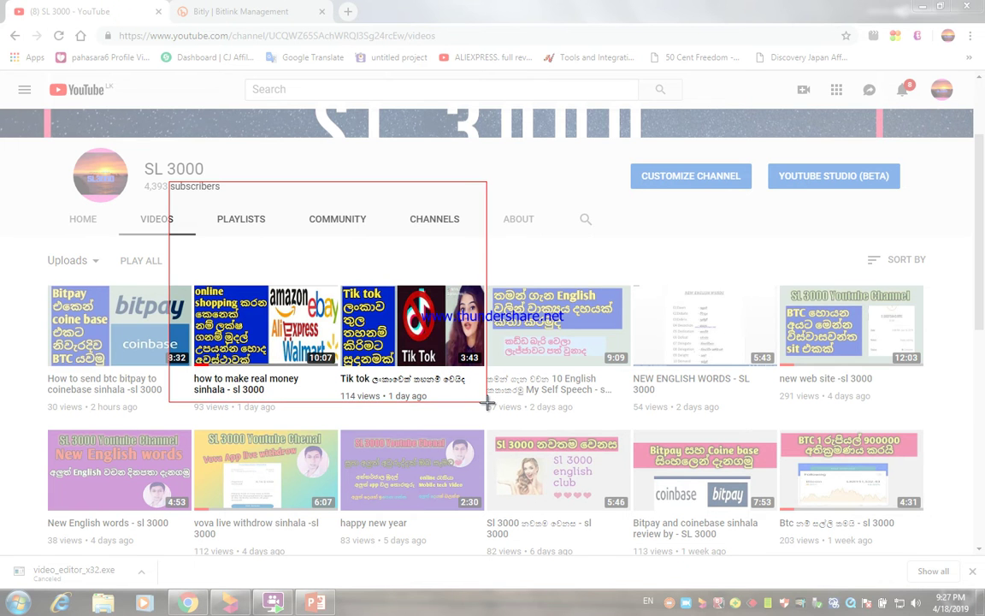
{"action": "left_click_drag", "start_coordinate": [485, 402], "coordinate": [485, 400]}
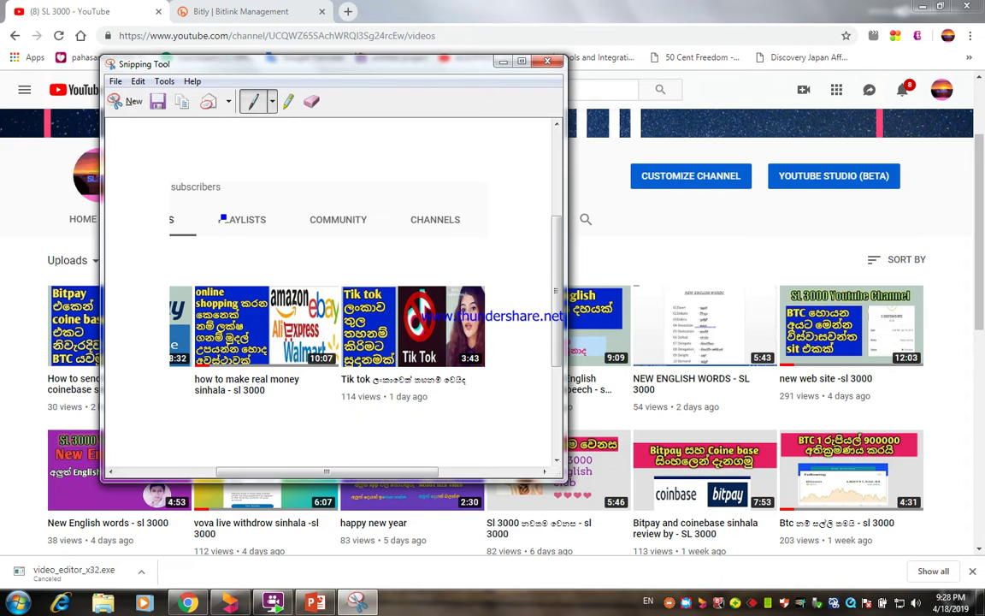
Step: Glance at the File menu, dismiss it, and begin a new snip
{"action": "left_click", "coordinate": [115, 81]}
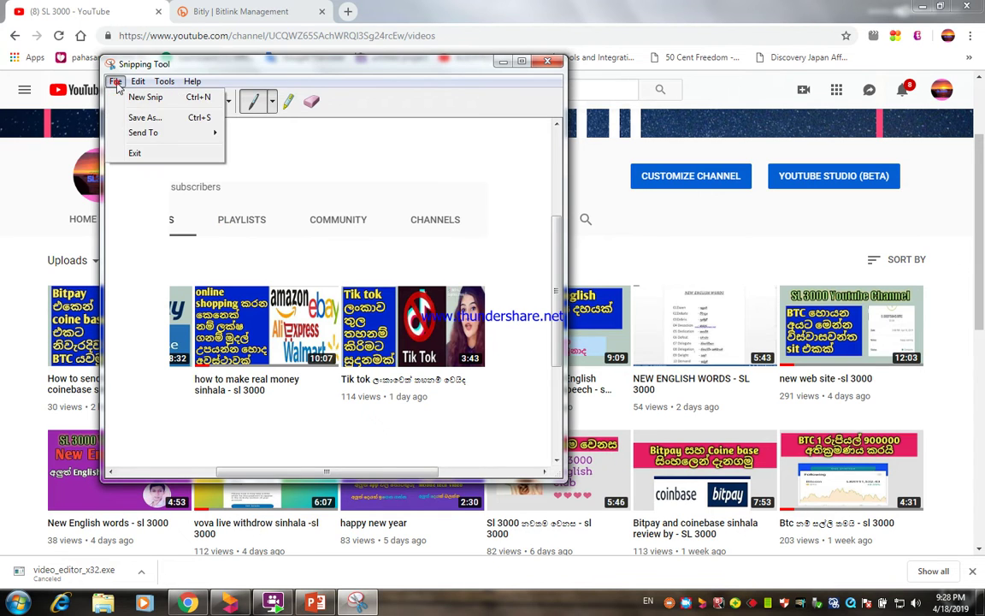
{"action": "left_click", "coordinate": [311, 159]}
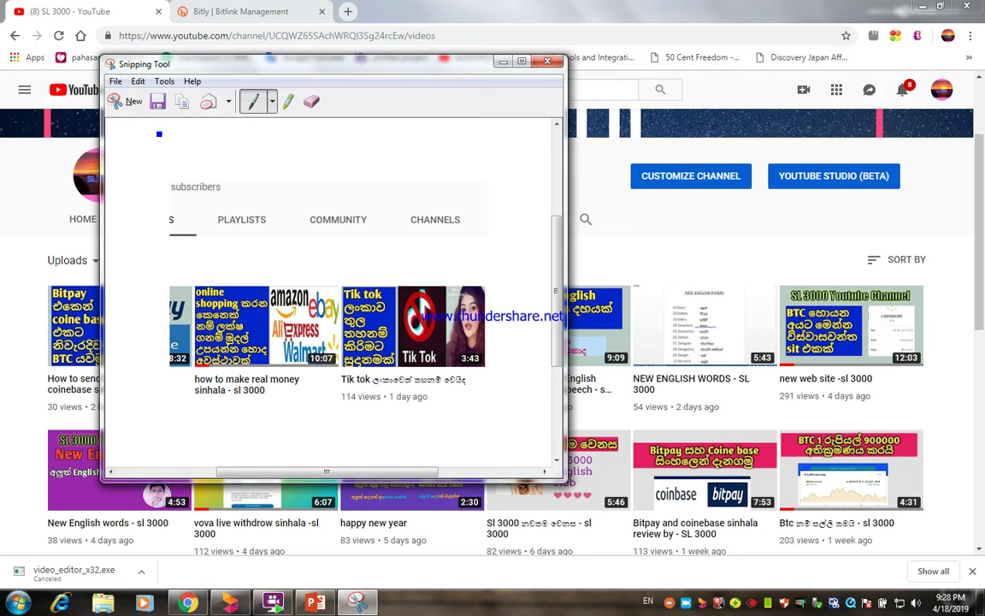
{"action": "left_click", "coordinate": [128, 101]}
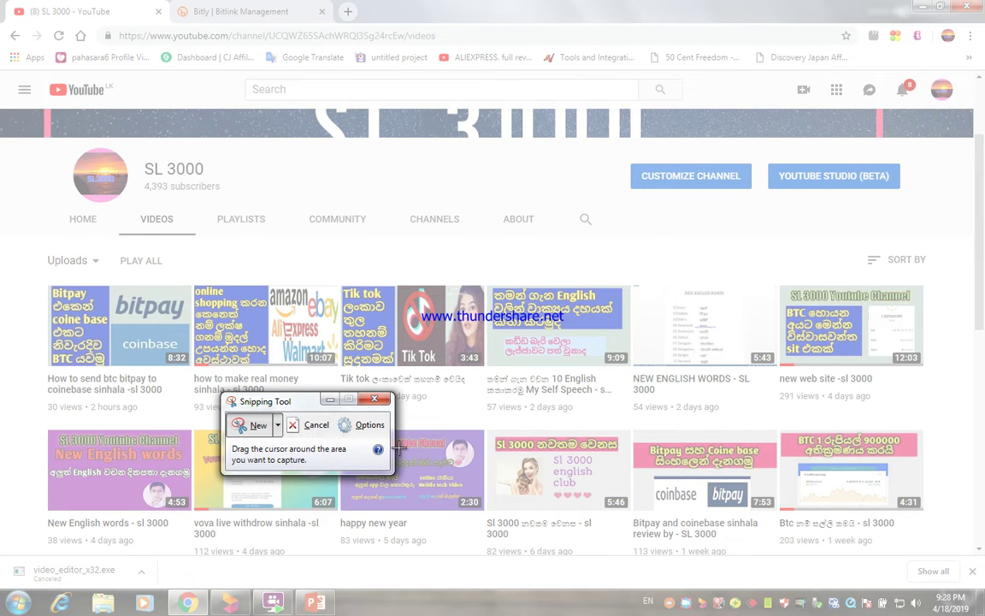
Step: Switch to Window Snip and capture the Chrome window showing the SL 3000 videos page
{"action": "left_click", "coordinate": [278, 426]}
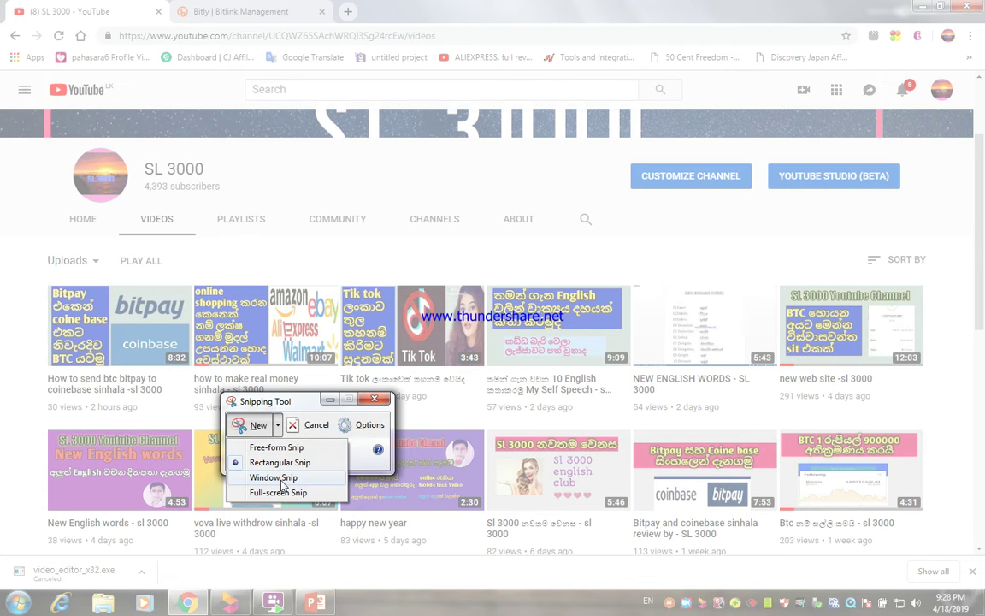
{"action": "left_click", "coordinate": [280, 479]}
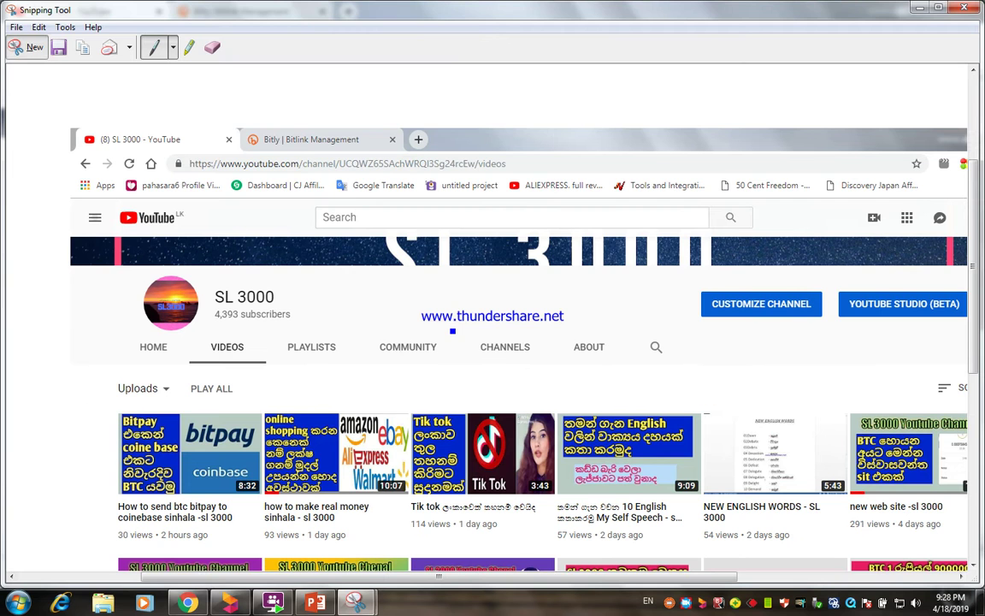
{"action": "left_click", "coordinate": [6, 128]}
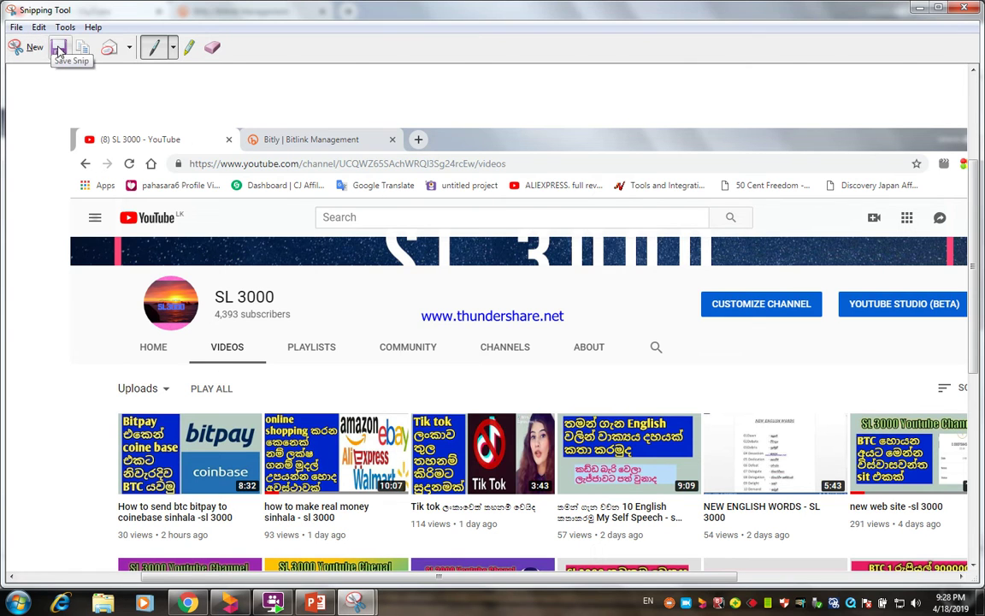
Step: Save the Chrome window snip as a PNG in Pictures, then close the editor
{"action": "left_click", "coordinate": [38, 47]}
{"action": "key", "text": "ctrl+s"}
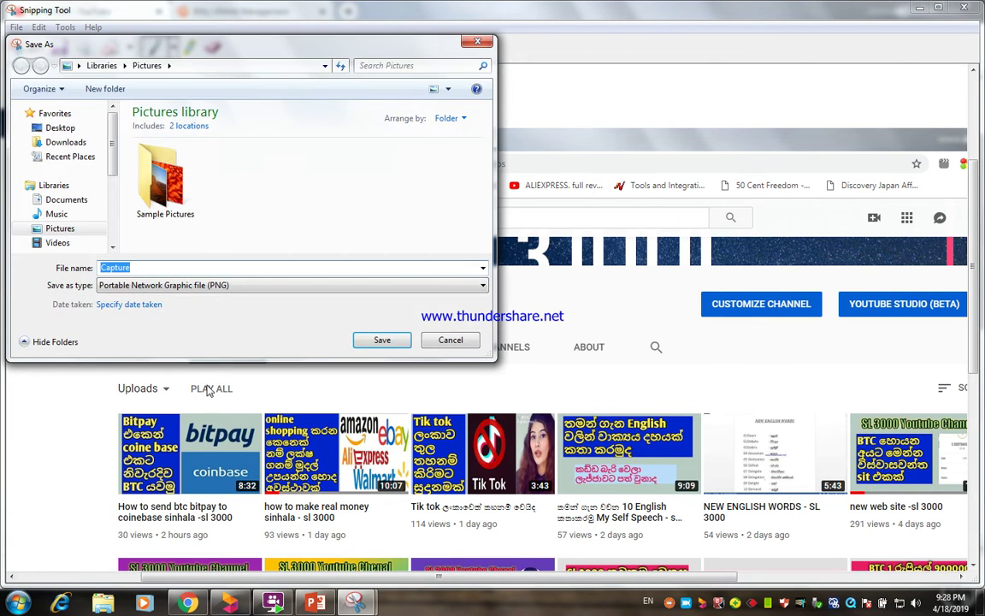
{"action": "left_click", "coordinate": [379, 341]}
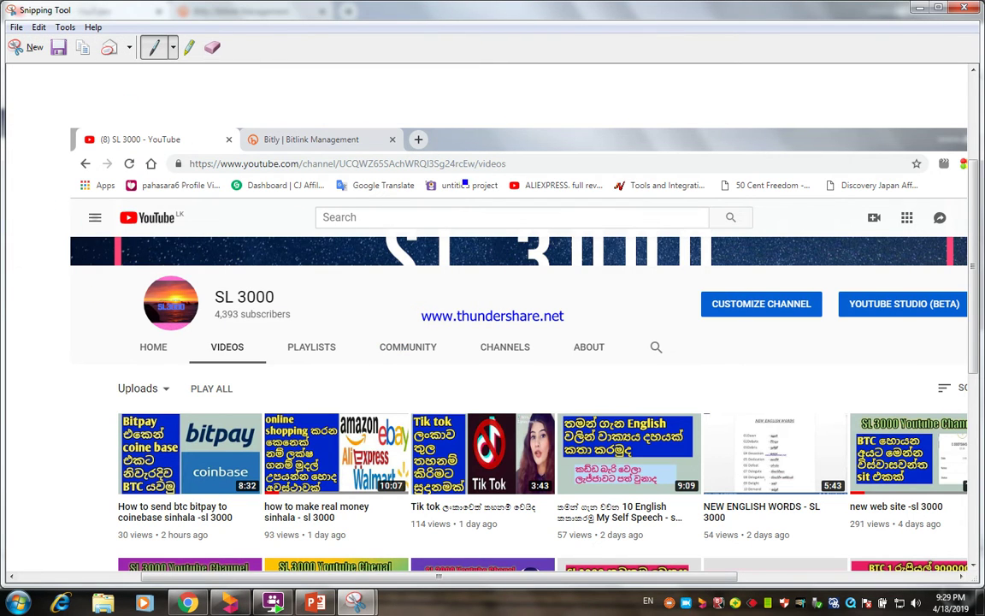
{"action": "left_click", "coordinate": [978, 8]}
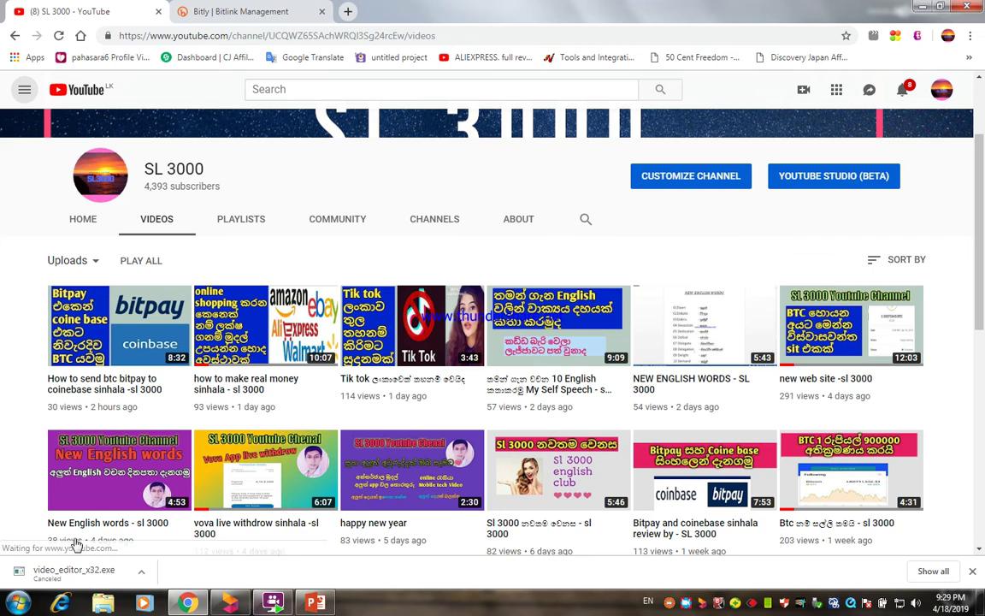
Step: Relaunch Snipping Tool in Free-form Snip mode and trace around the first video thumbnails
{"action": "left_click", "coordinate": [17, 603]}
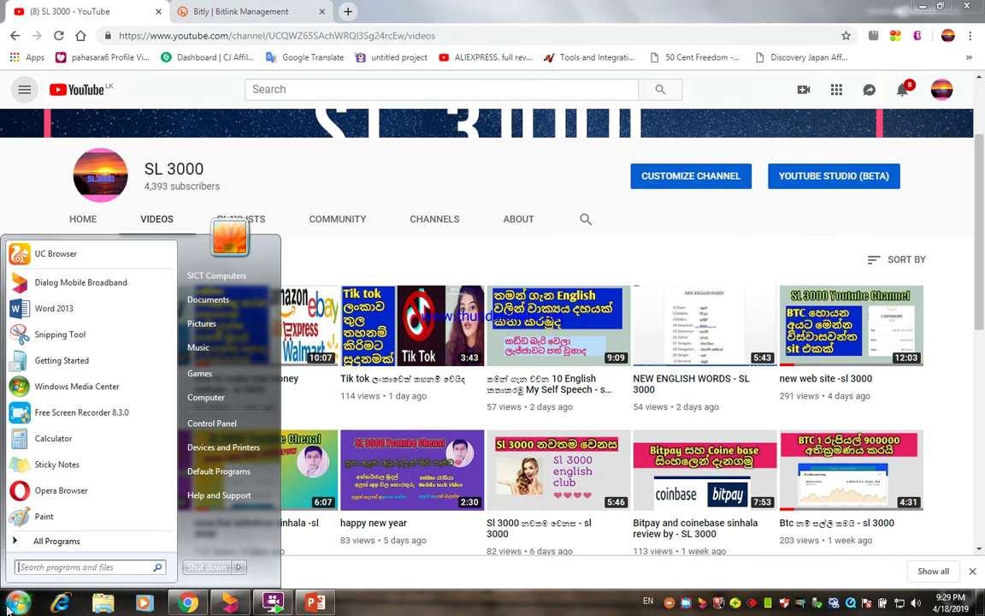
{"action": "left_click", "coordinate": [92, 337]}
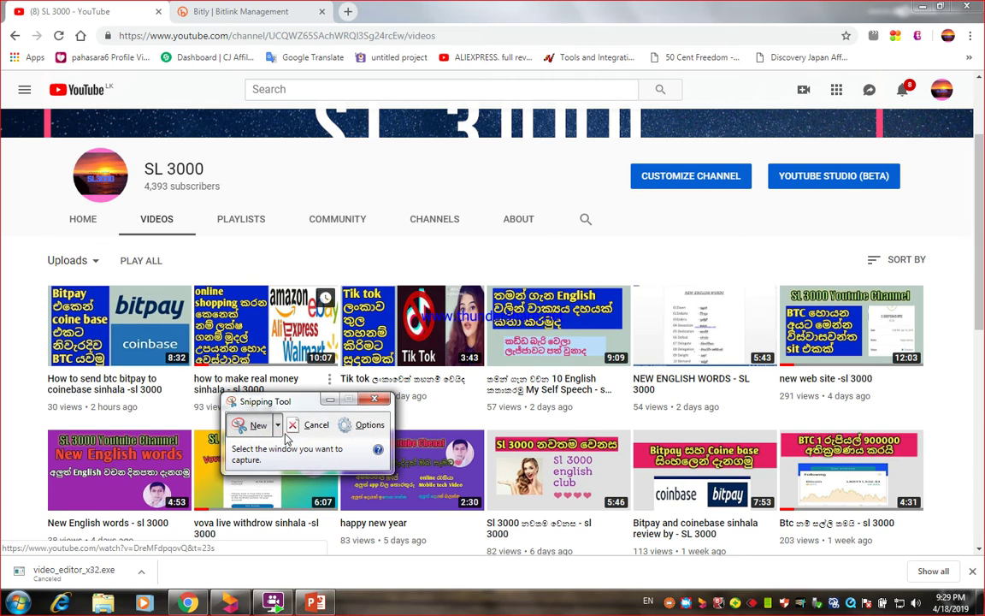
{"action": "left_click", "coordinate": [278, 425]}
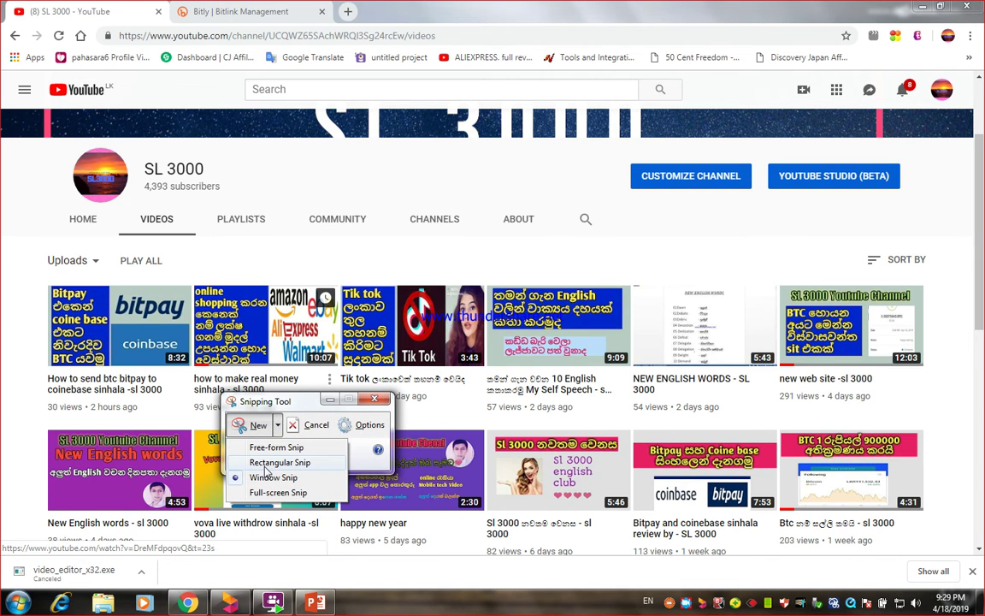
{"action": "left_click", "coordinate": [275, 447]}
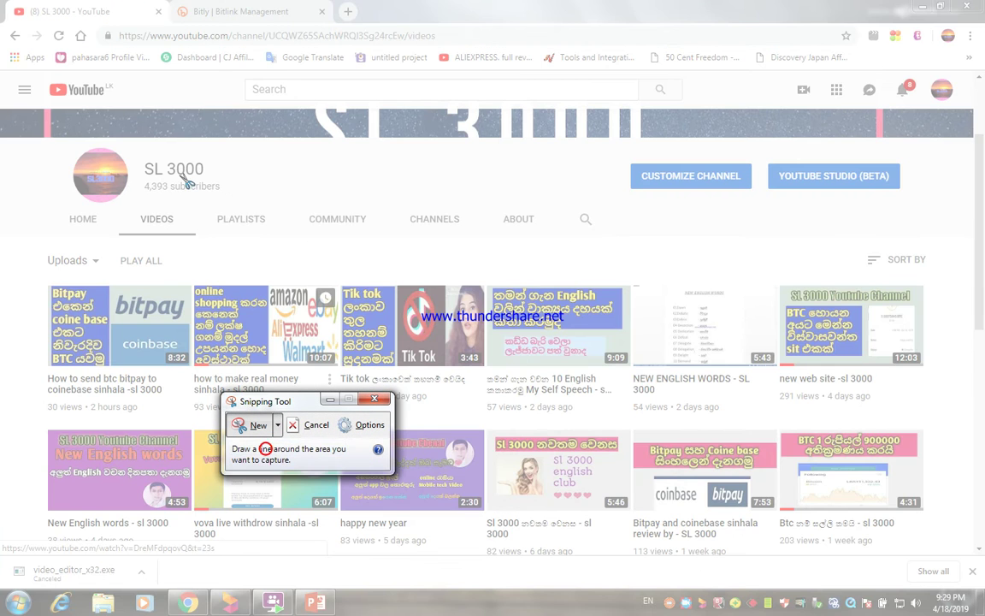
{"action": "mouse_move", "coordinate": [181, 179]}
{"action": "left_mouse_down"}
{"action": "mouse_move", "coordinate": [321, 213]}
{"action": "mouse_move", "coordinate": [190, 195]}
{"action": "mouse_move", "coordinate": [181, 179]}
{"action": "left_mouse_up"}
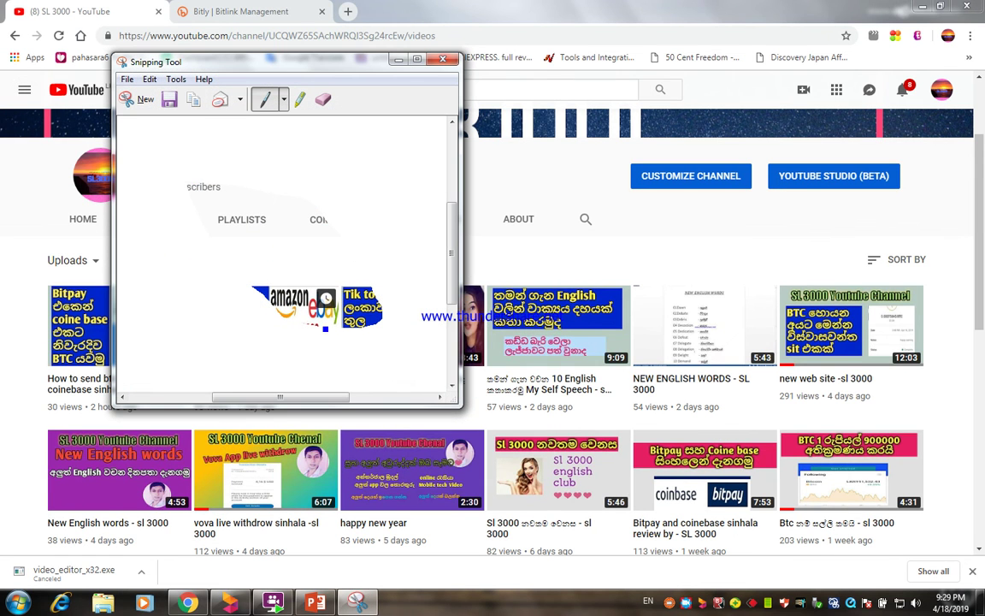
Step: Close the free-form snip and choose No at the save-changes prompt
{"action": "left_click", "coordinate": [445, 62]}
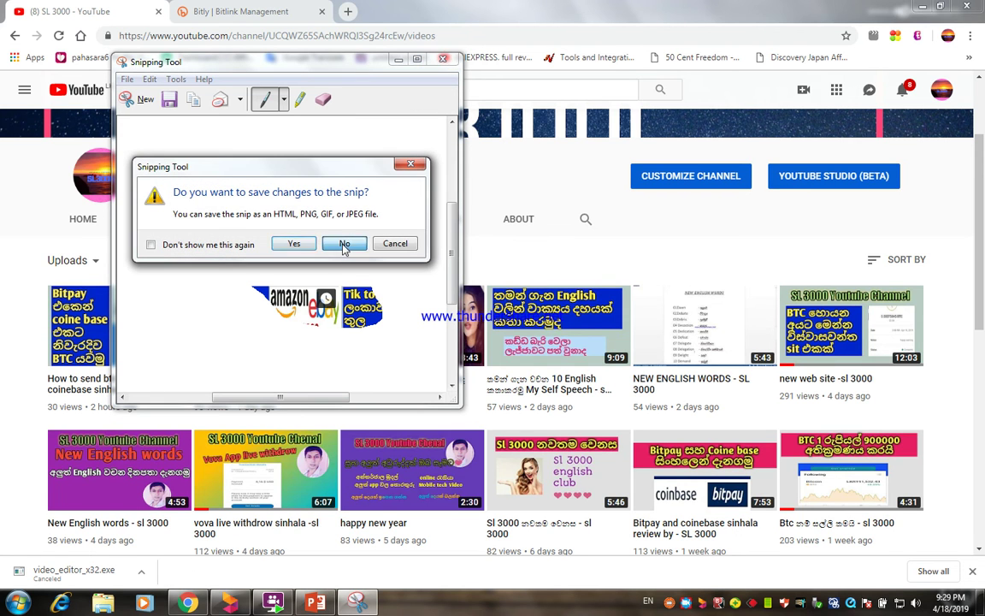
{"action": "left_click", "coordinate": [345, 245]}
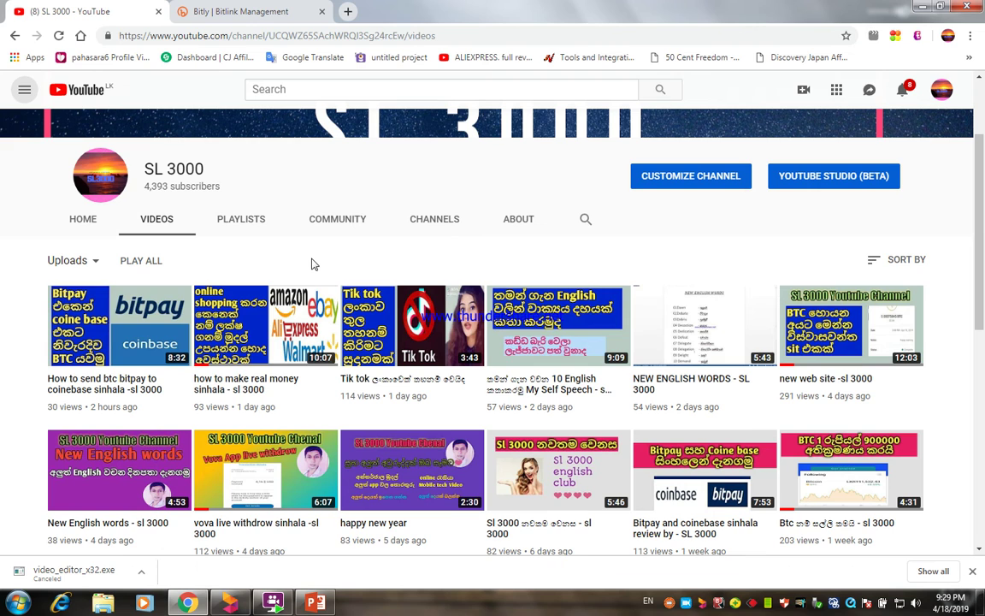
{"action": "mouse_move", "coordinate": [648, 536]}
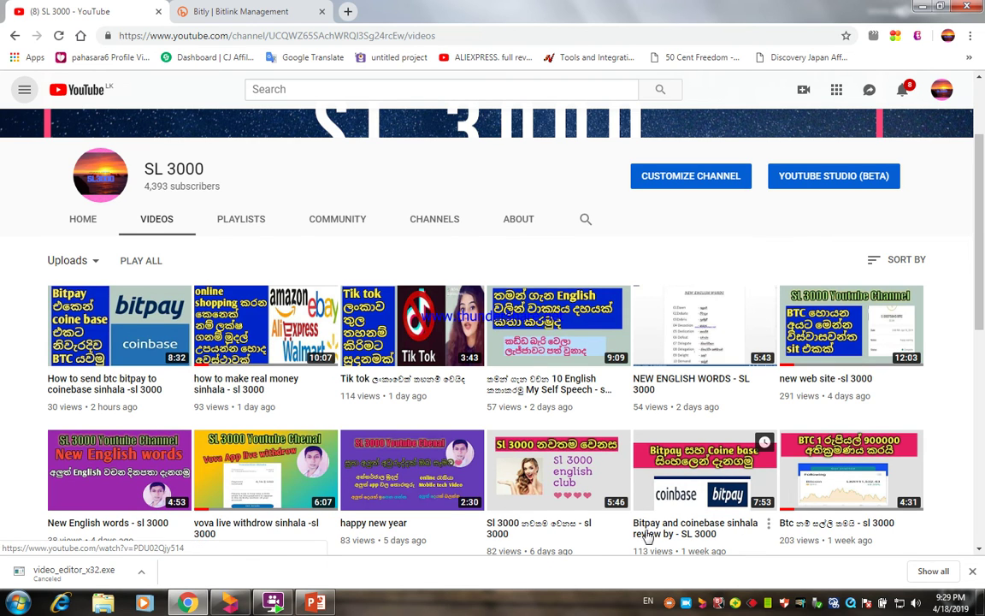
Step: Right-click the Free Screen Recorder tray icon to show its recording menu
{"action": "right_click", "coordinate": [686, 603]}
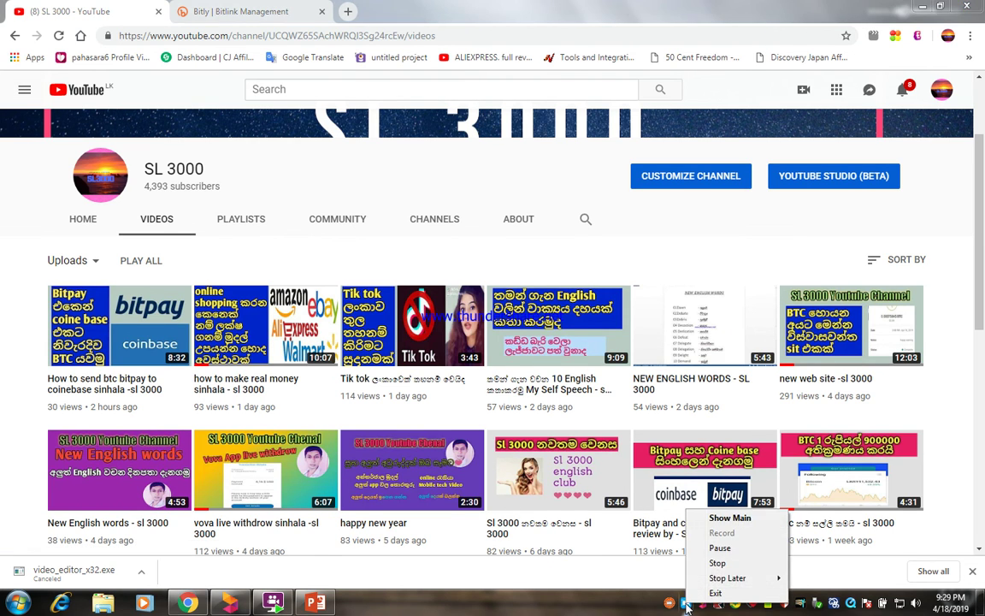